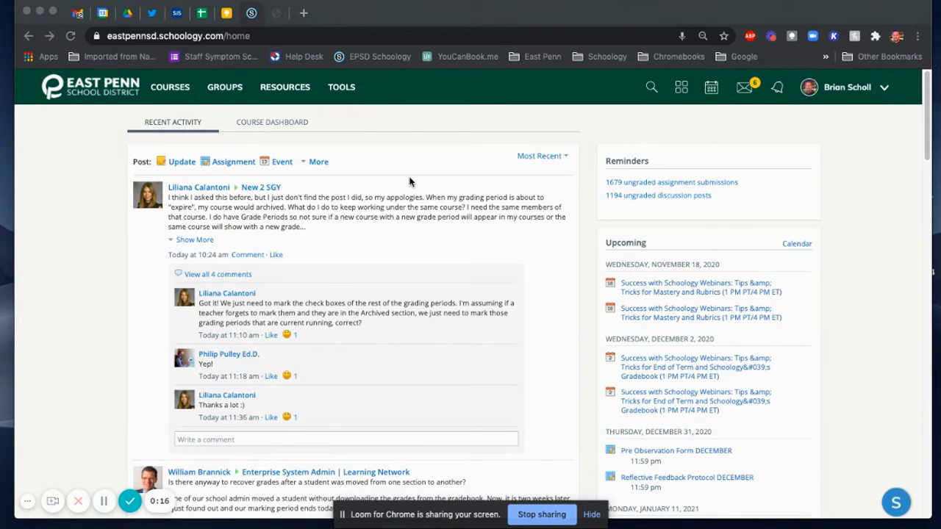
Step: Open the rubrics list in the grade setup of the Tech Coach: Test Course
click(163, 86)
click(382, 229)
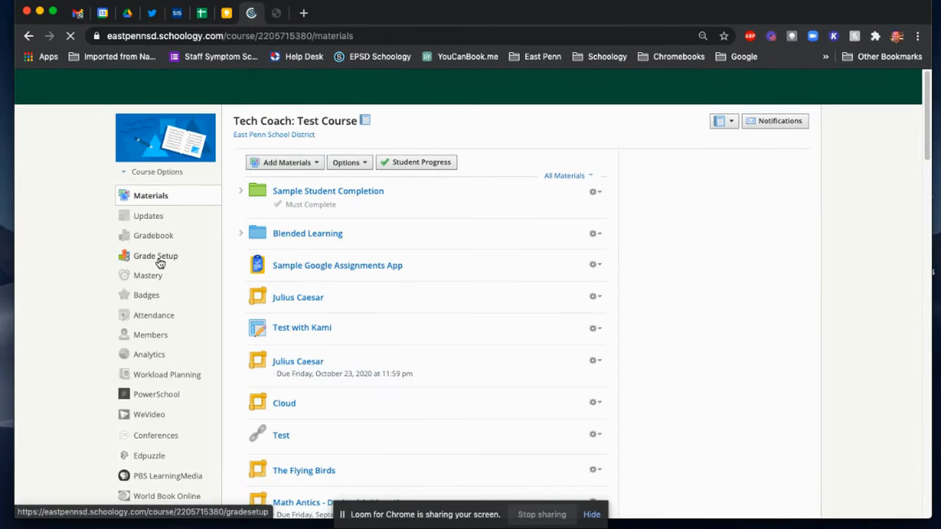
click(185, 255)
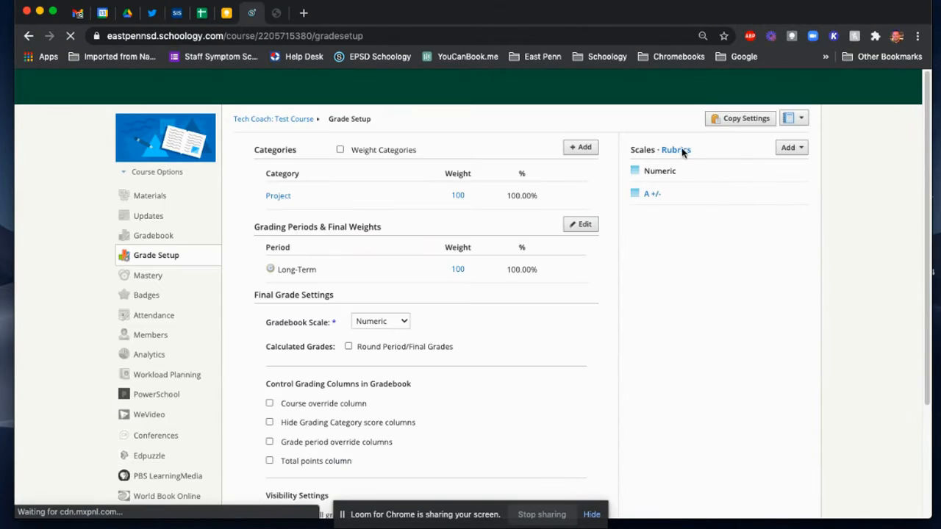
click(677, 150)
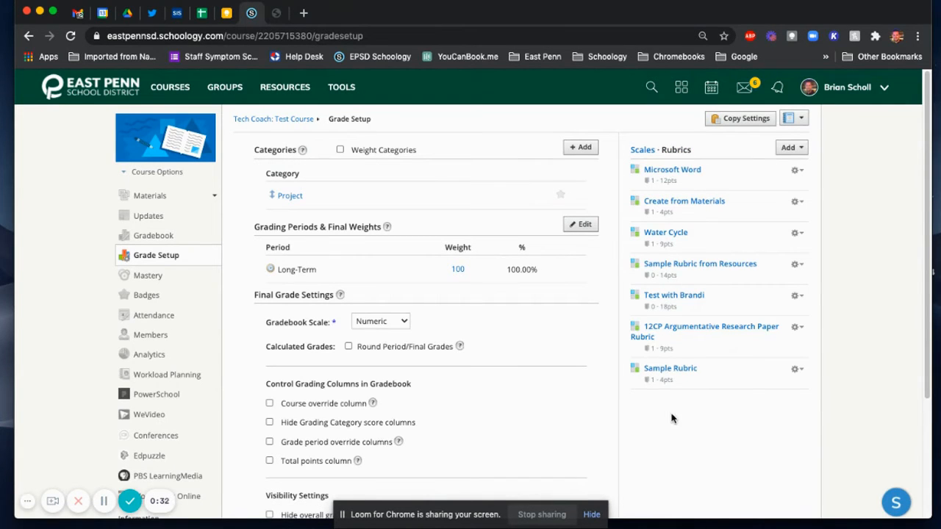
click(799, 149)
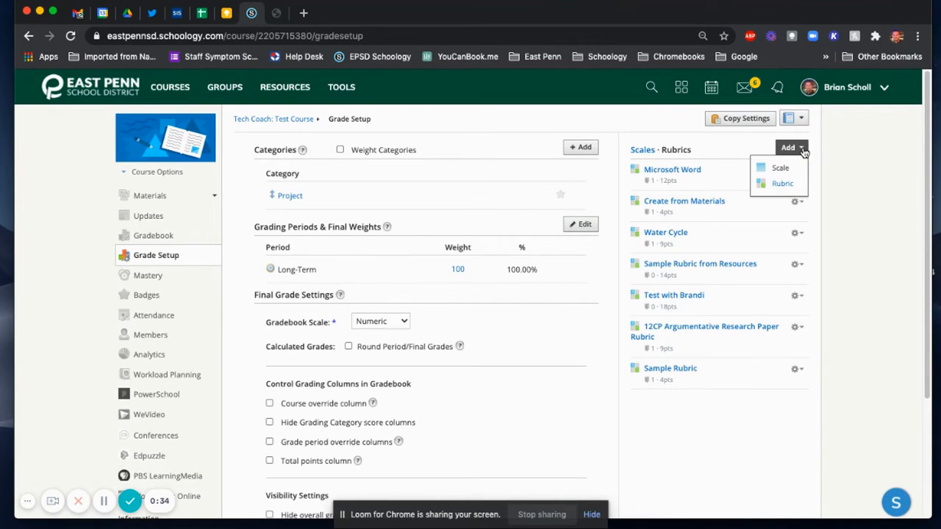
click(843, 181)
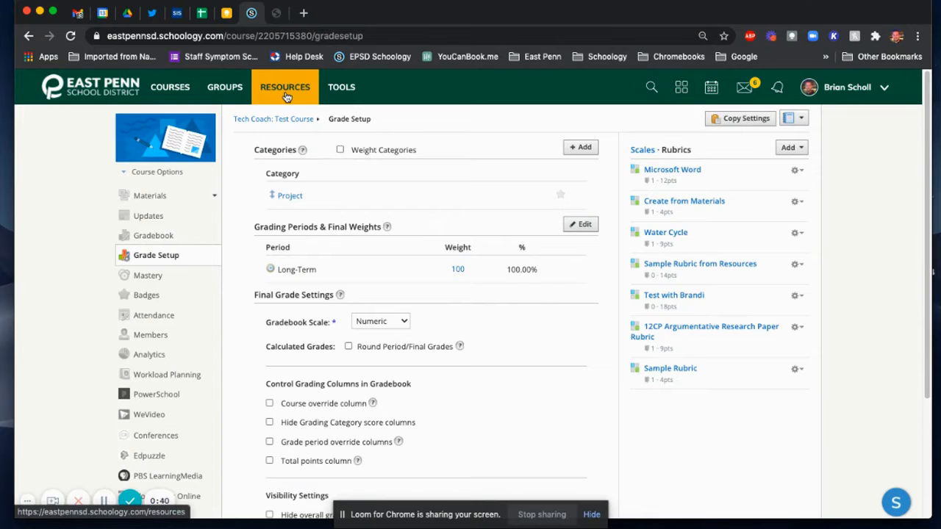
click(799, 175)
click(449, 114)
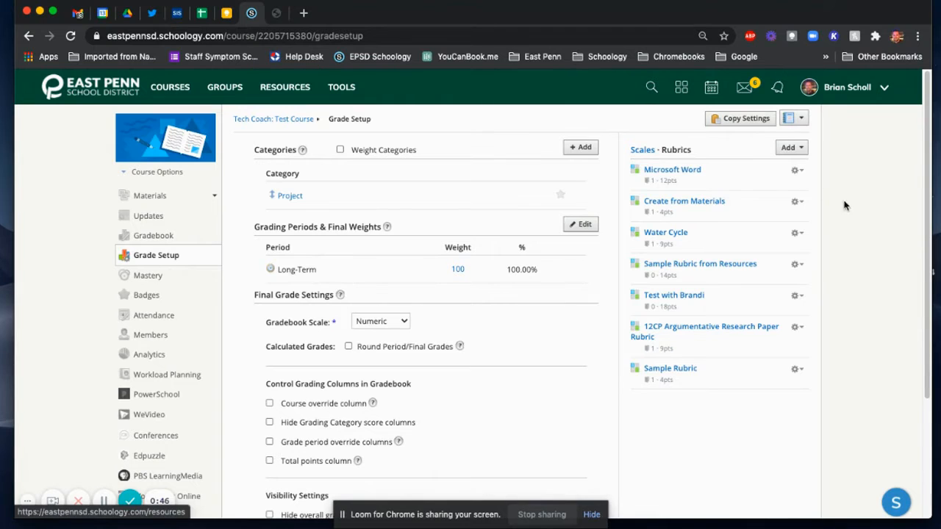
click(790, 147)
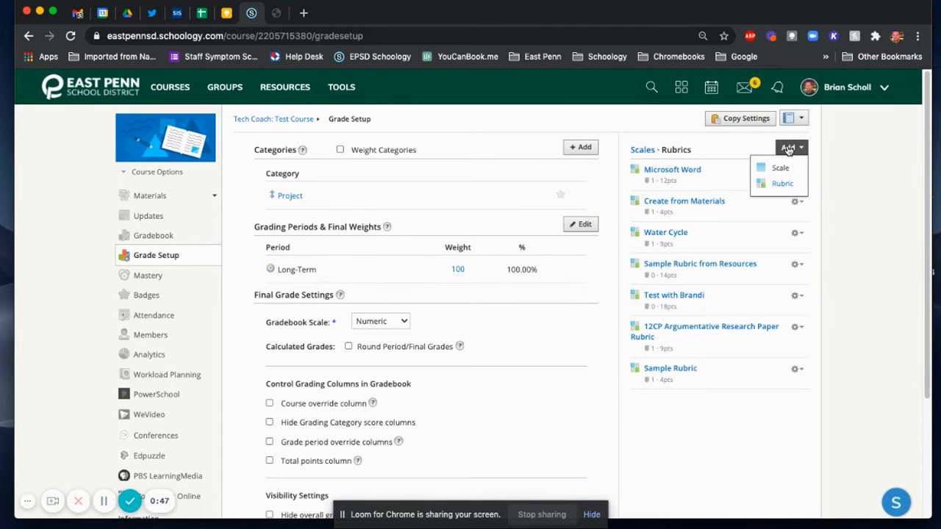
click(695, 139)
click(797, 171)
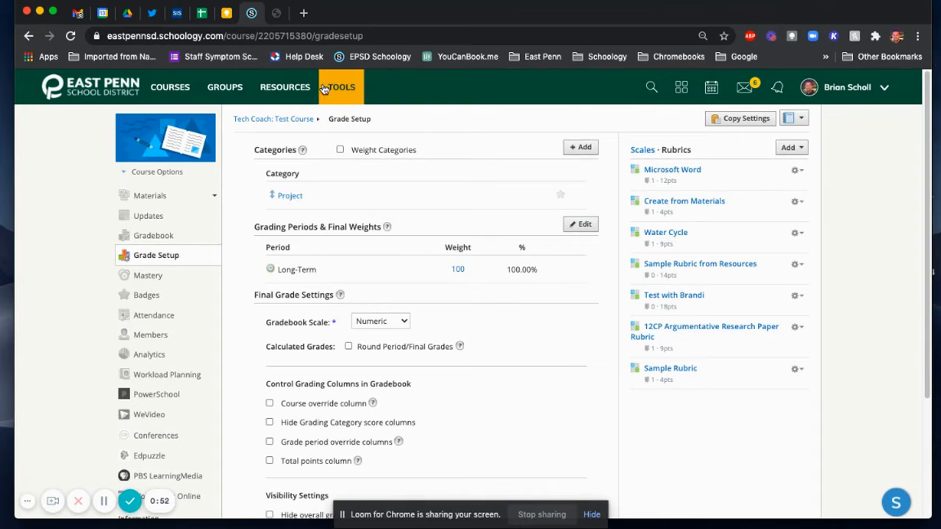
Step: Go to the personal resources and start a new rubric there
click(294, 91)
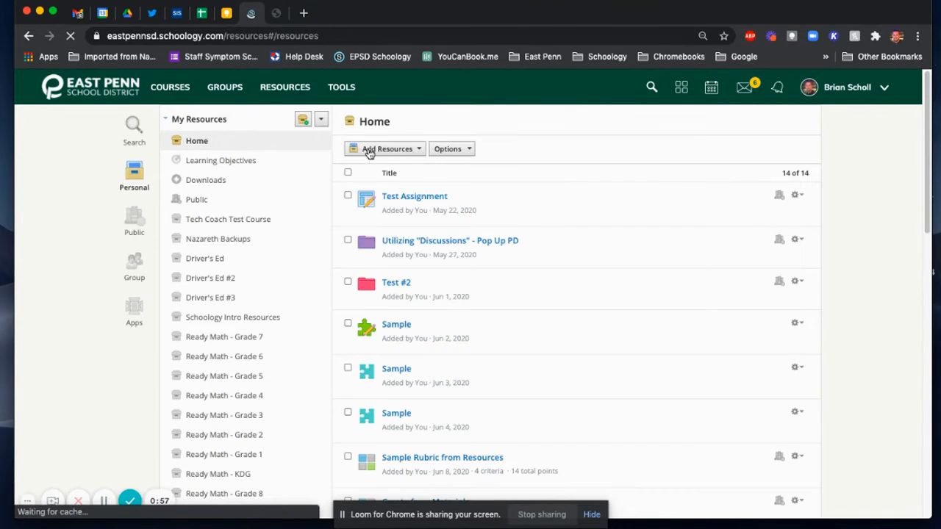
click(379, 150)
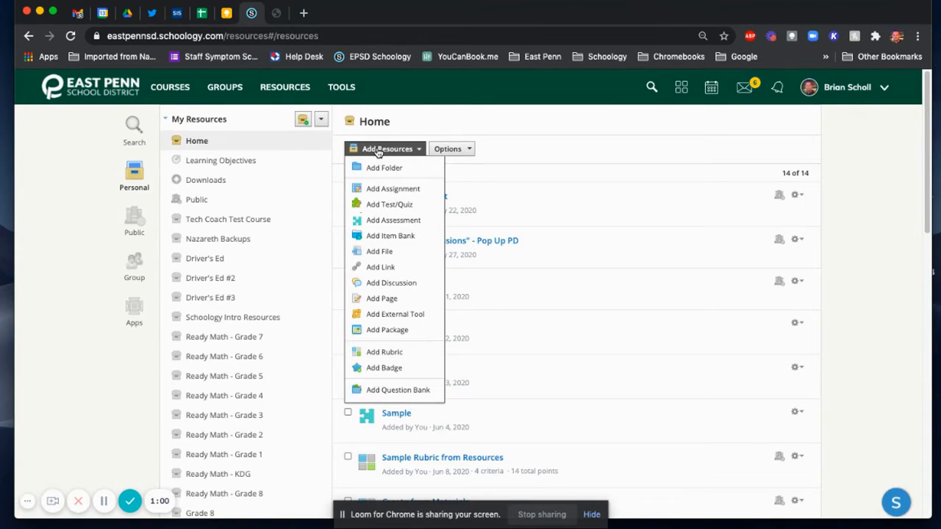
click(383, 354)
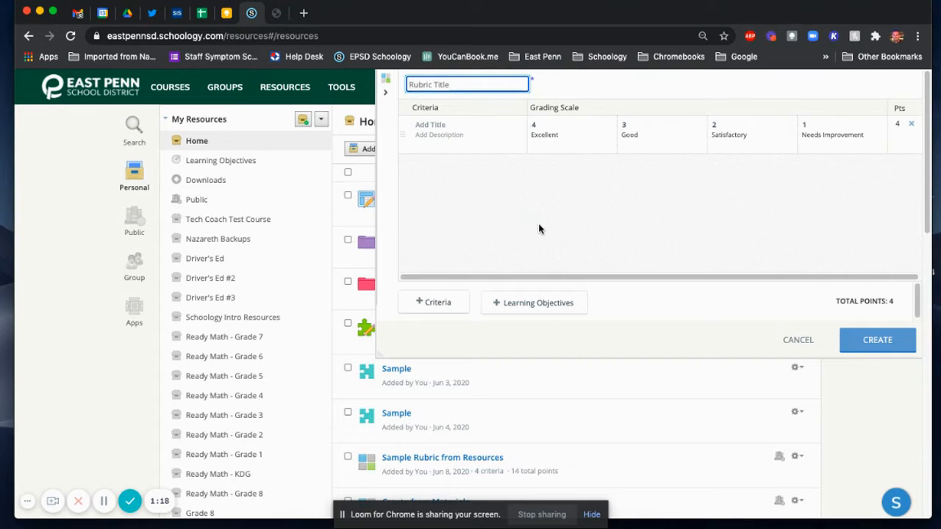
Step: Browse the learning objectives that can be added to the rubric, without adding any
click(510, 302)
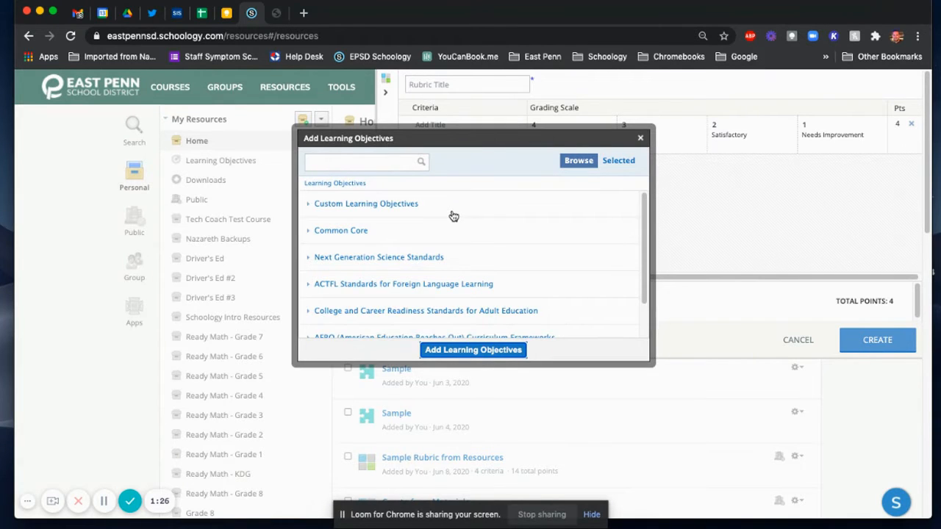
scroll(452, 215, down, 1)
scroll(448, 214, up, 1)
click(640, 138)
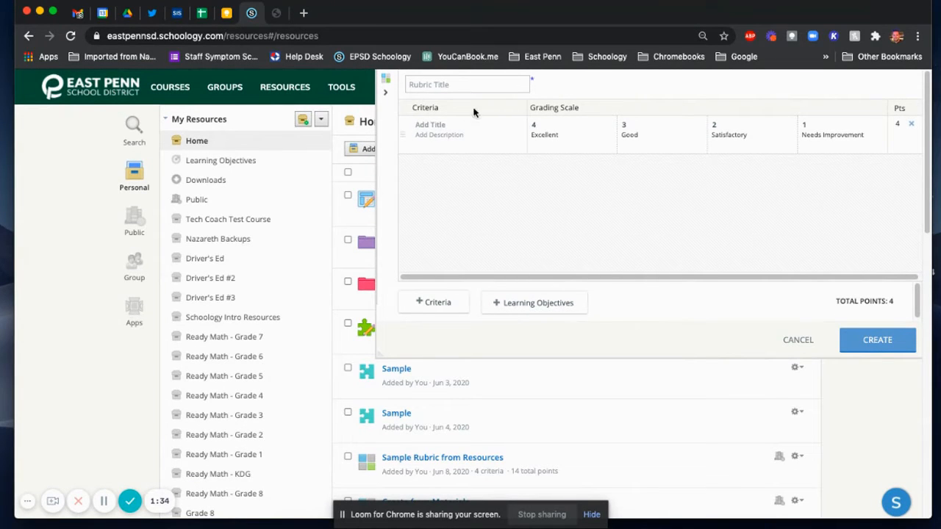
Step: Set the first criterion's grading scale to 20 Excellent, 18 Good, 16 Satisfactory and 12 Needs Improvement points
click(417, 125)
click(425, 143)
click(574, 138)
click(546, 124)
text(20)
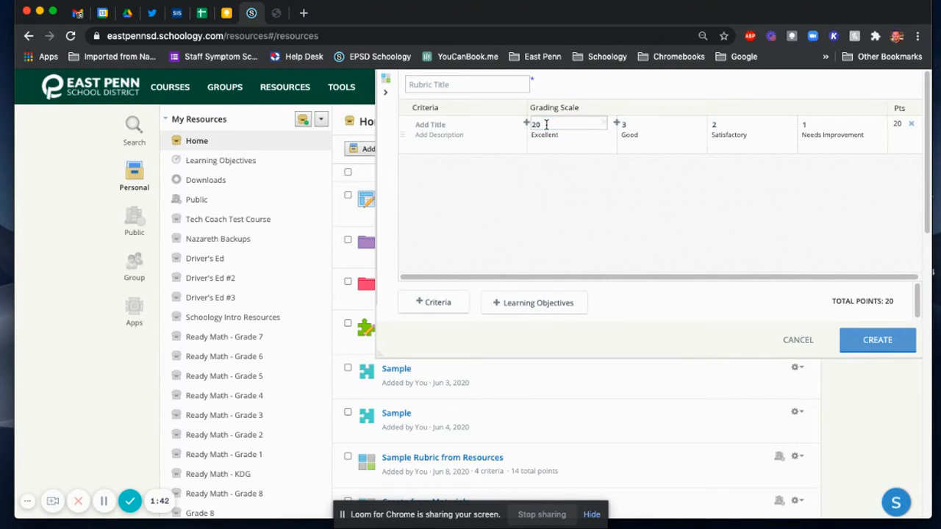
key(Return)
click(645, 124)
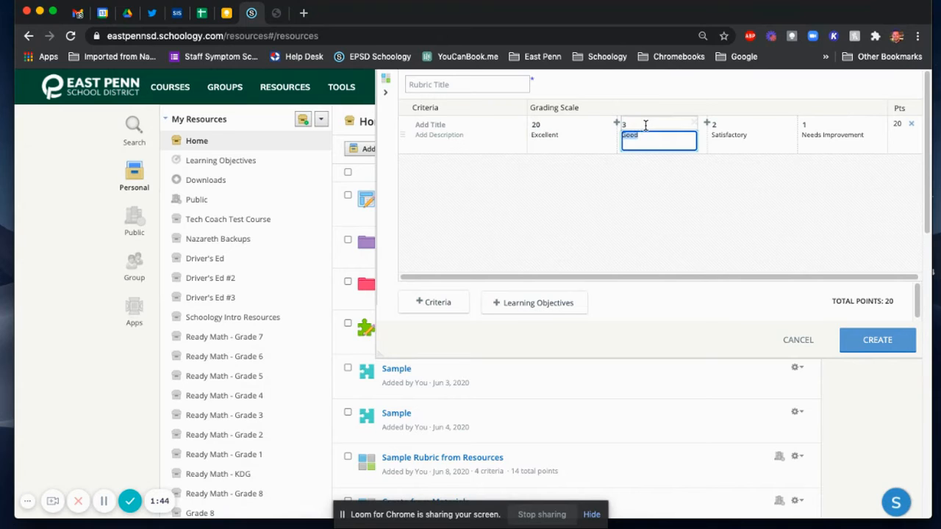
click(730, 124)
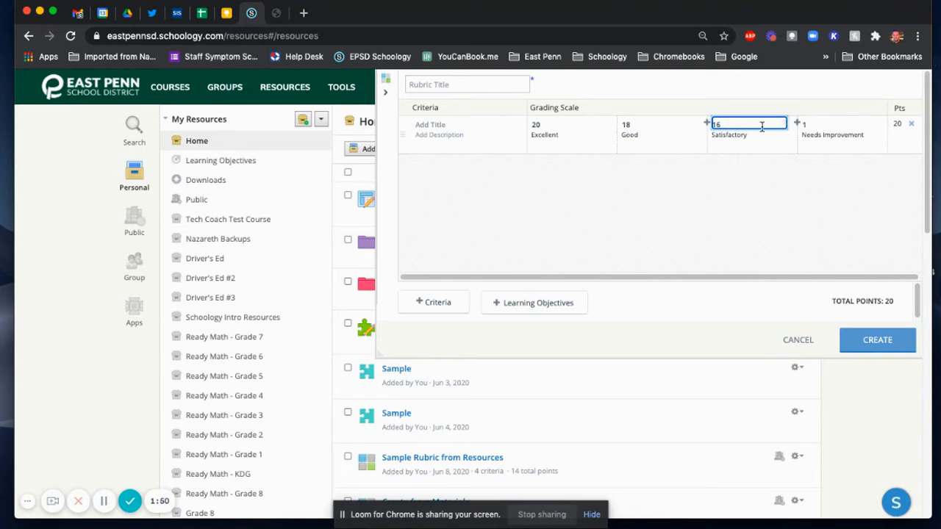
click(816, 123)
text(12)
click(786, 195)
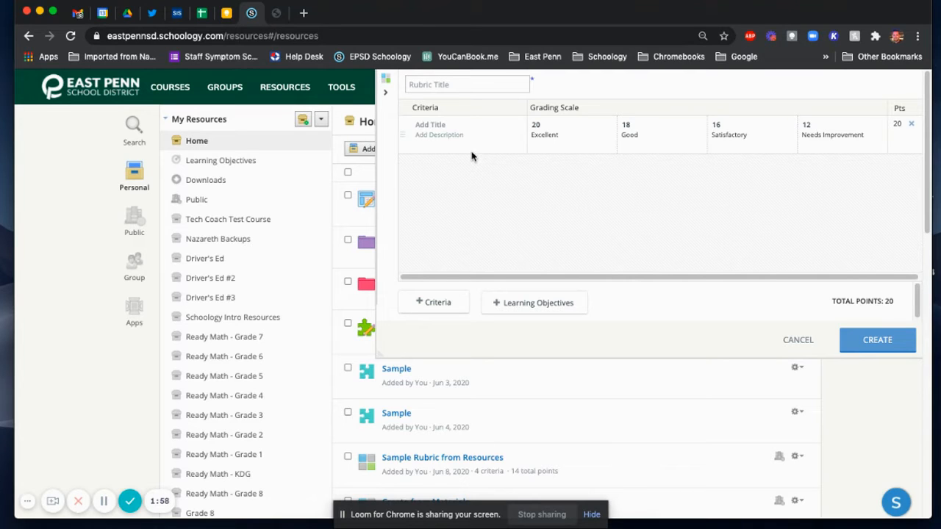
Step: Add four more criteria rows to the rubric
click(439, 301)
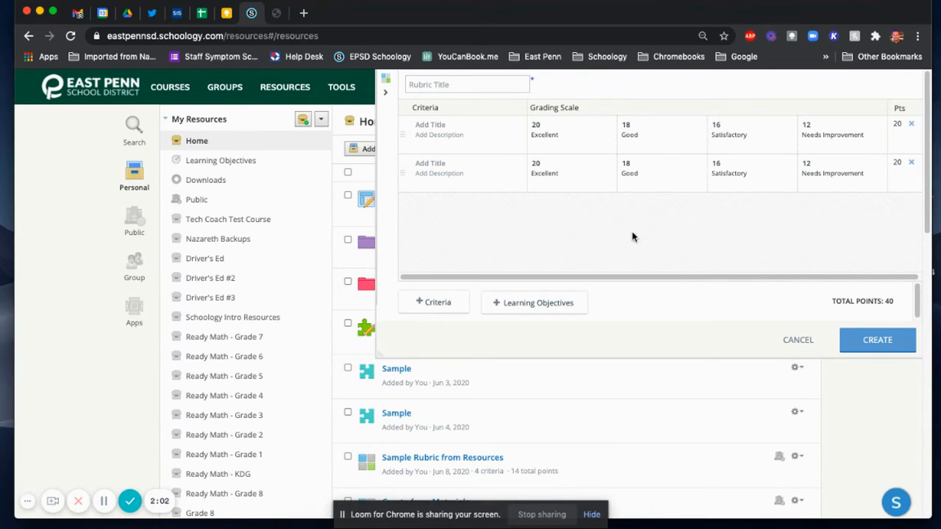
double_click(418, 304)
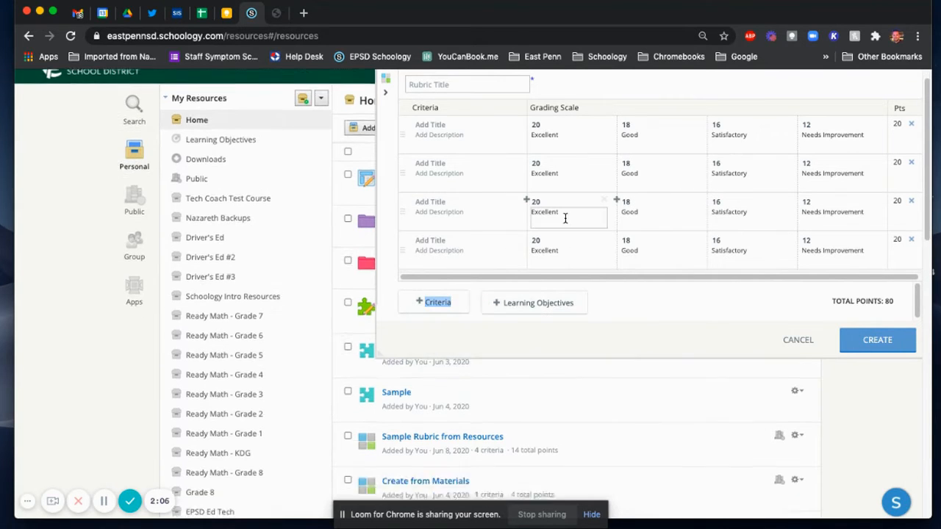
click(428, 301)
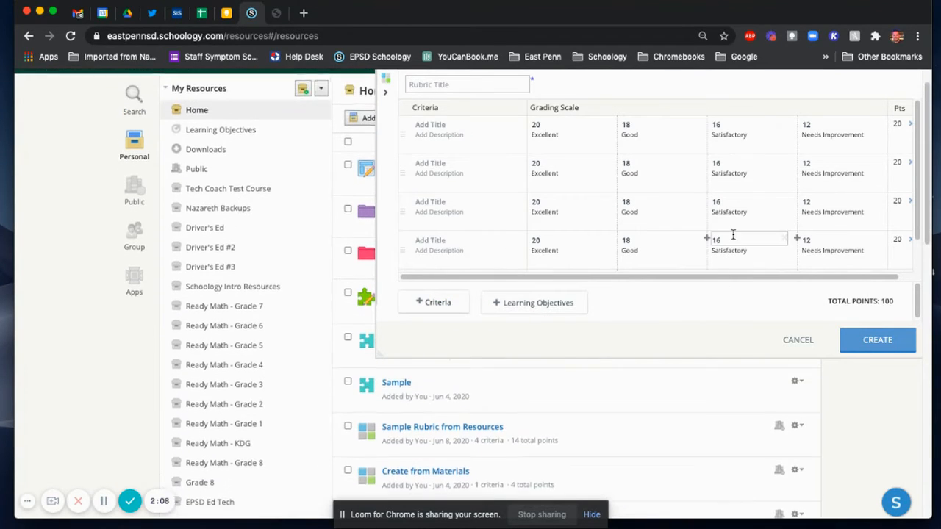
Step: Insert a second 20-point Excellent level in the first criterion, and remove Good and Satisfactory from the third and Excellent from the fourth
click(617, 123)
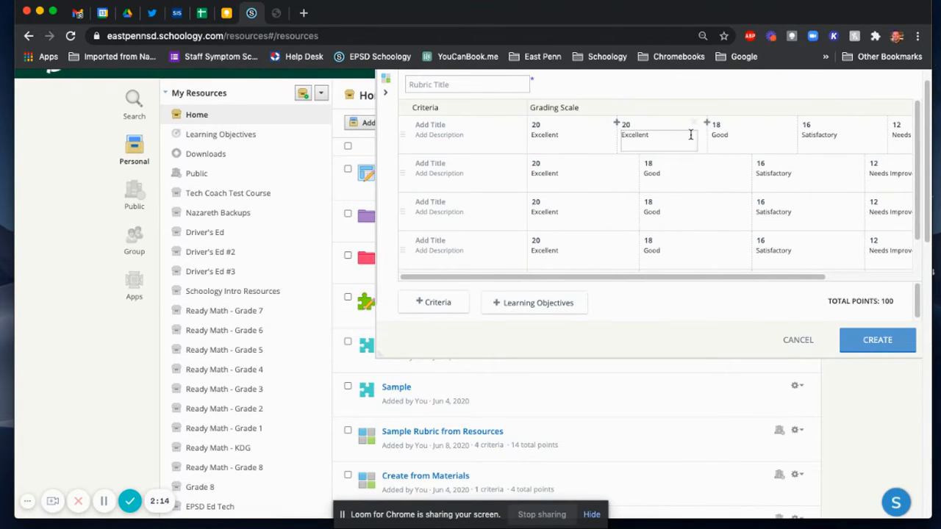
scroll(625, 181, right, 3)
scroll(628, 181, right, 2)
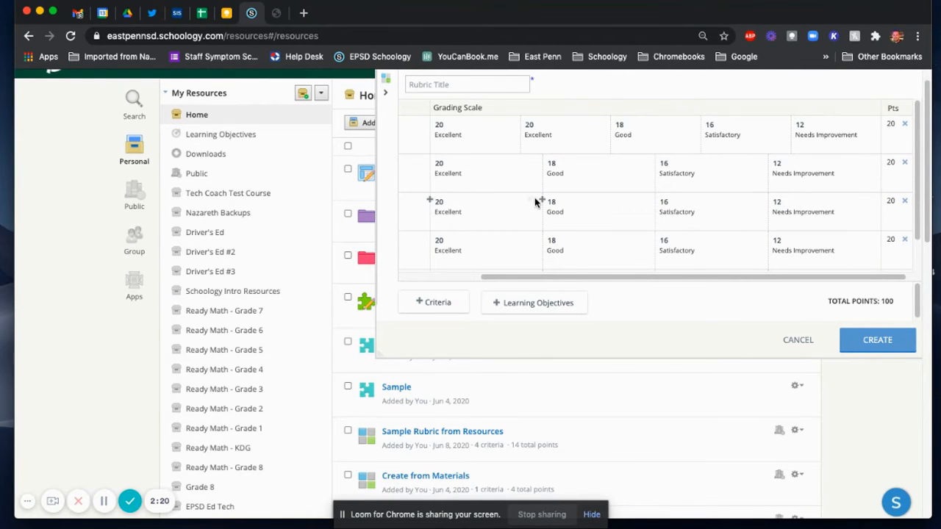
click(644, 201)
click(711, 200)
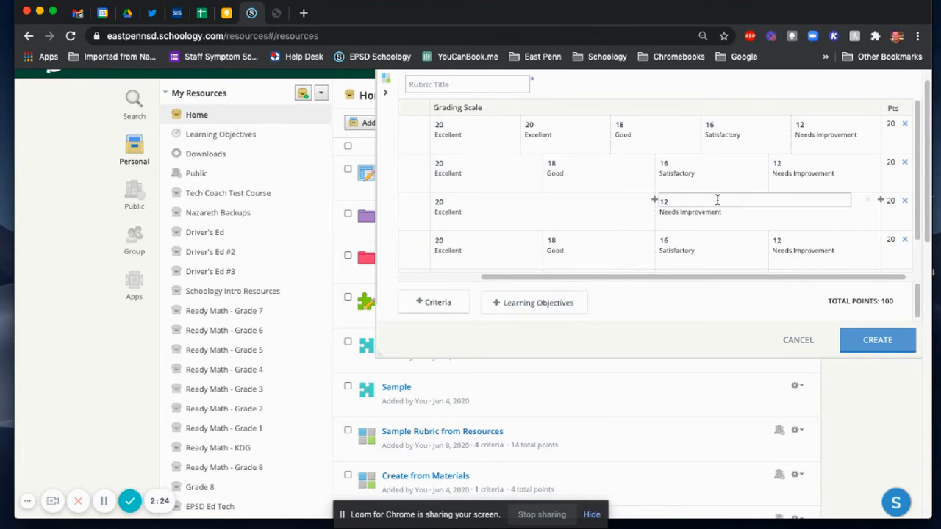
click(529, 238)
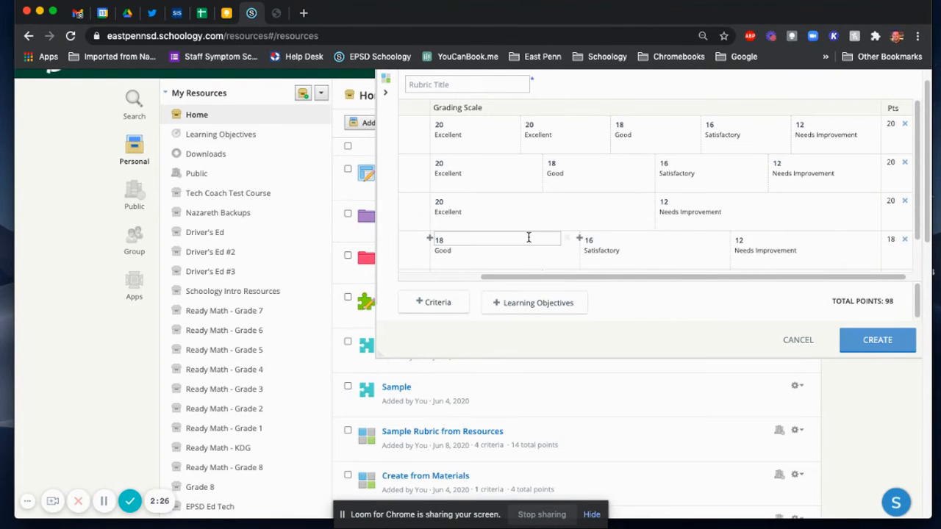
Step: Set the third criterion's Excellent level to 10 points, and reduce it further to 5
click(466, 202)
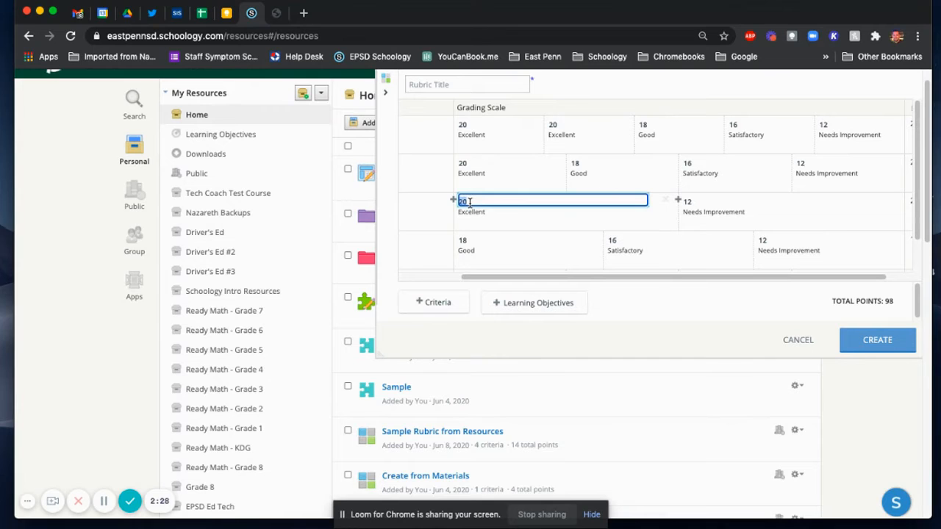
text(10)
click(692, 202)
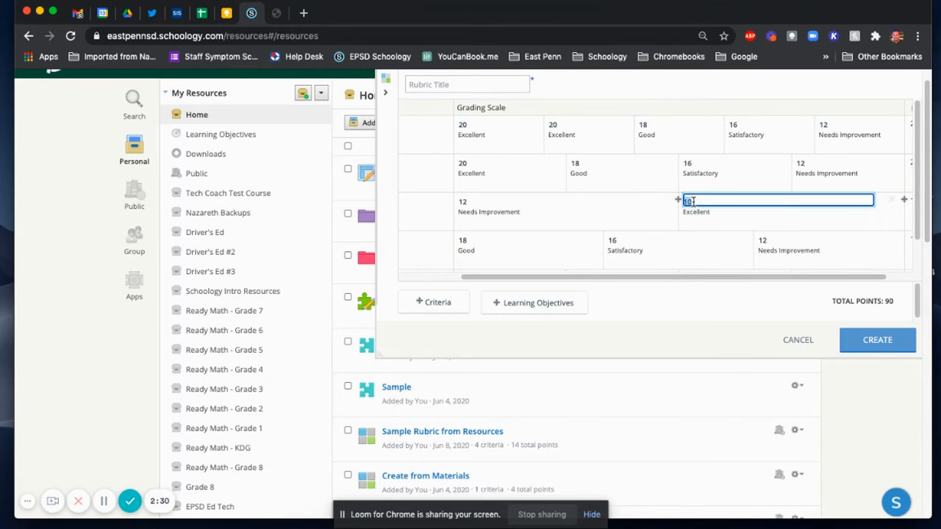
text(5)
scroll(784, 218, left, 3)
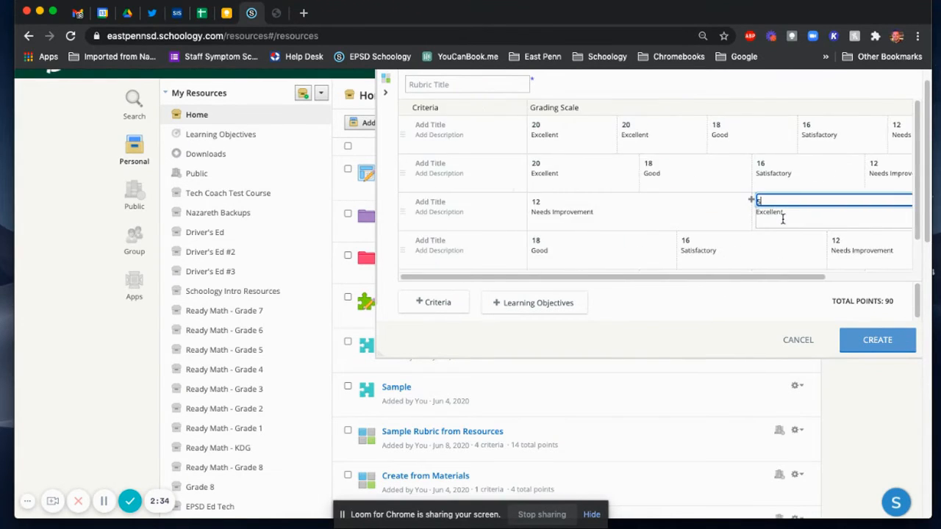
Step: Title the rubric "Sample Rubric"
click(471, 84)
text(Sample Ru)
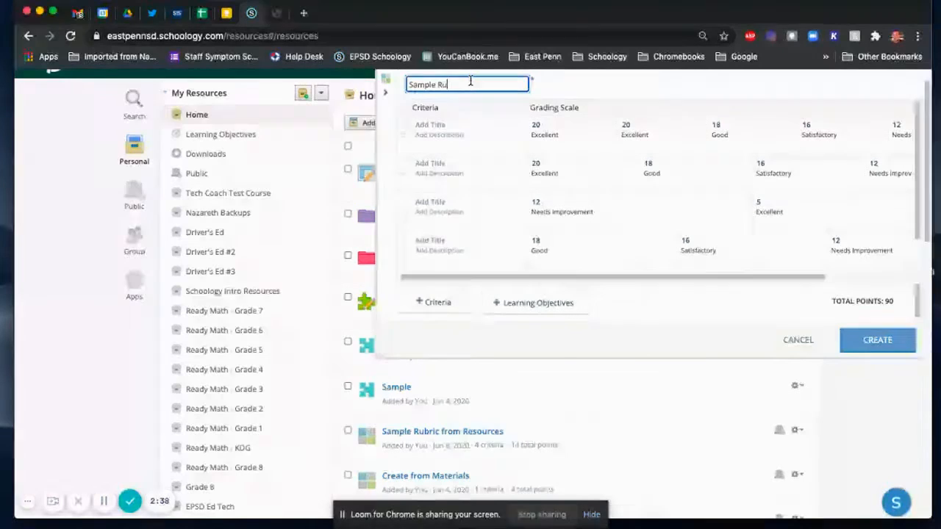
text(bric)
click(635, 86)
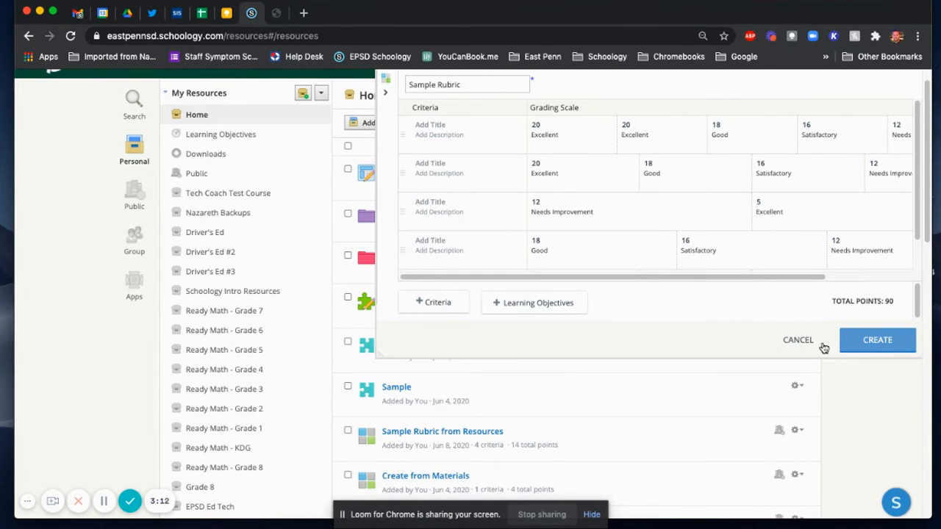
Step: Give the first four criteria the placeholder titles dfsdf, sdfsdf, dsfdsf and sdfds
click(882, 346)
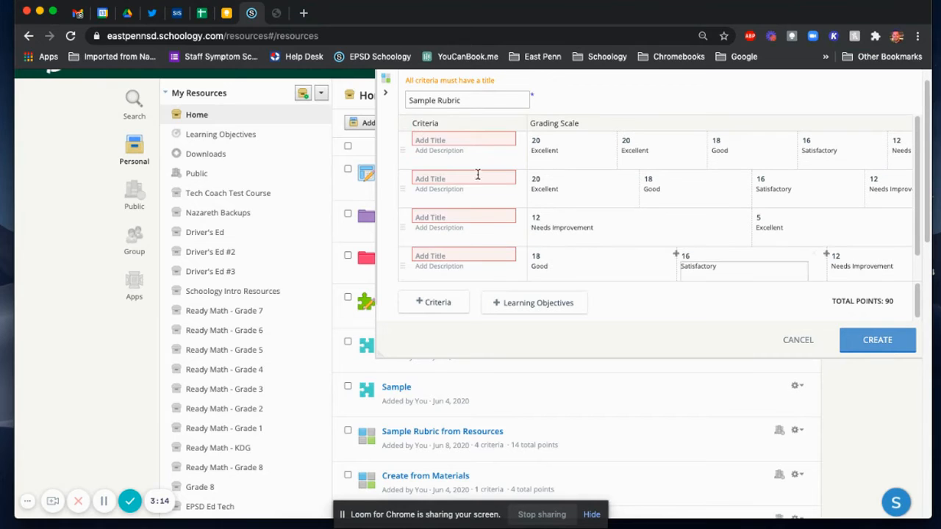
click(457, 139)
text(dfsdf)
click(435, 181)
text(sdfsdf)
click(432, 217)
text(dsfsdf)
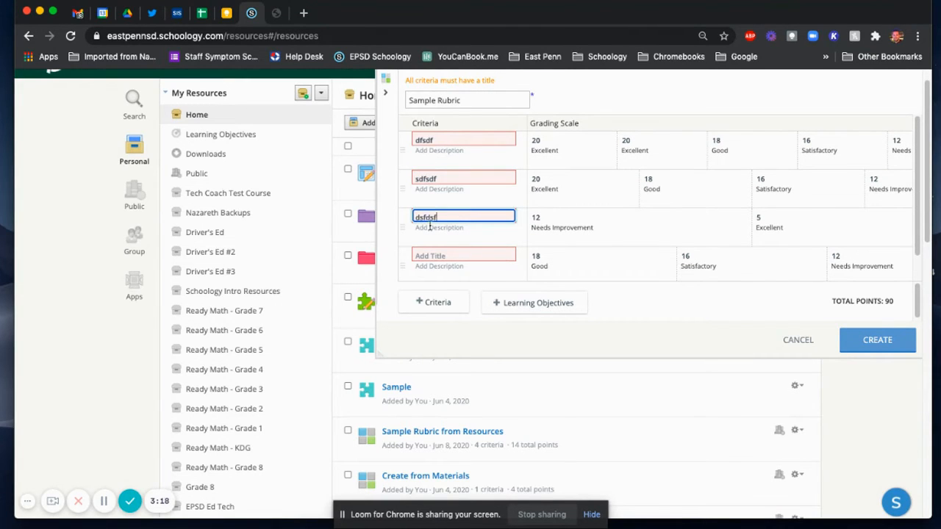
click(427, 258)
text(sdfds)
Step: Try to create the rubric, and discard it
click(862, 338)
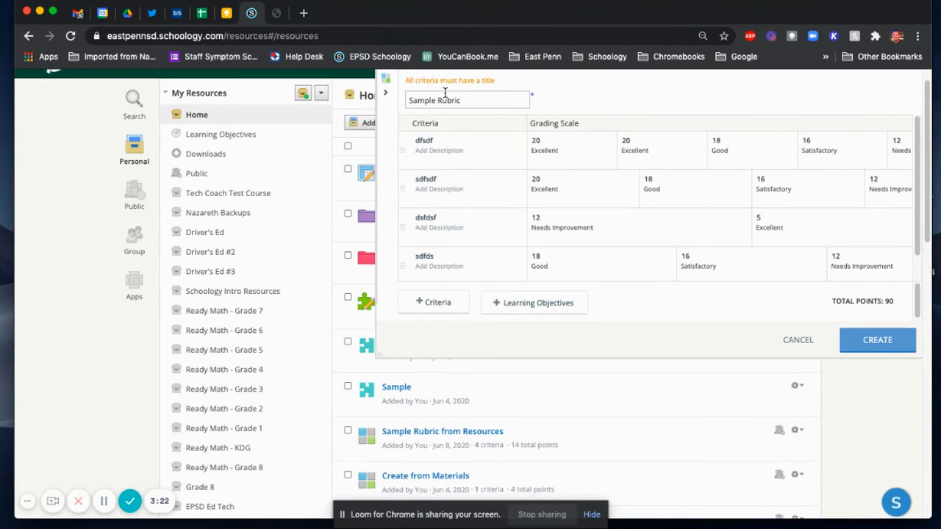
click(860, 340)
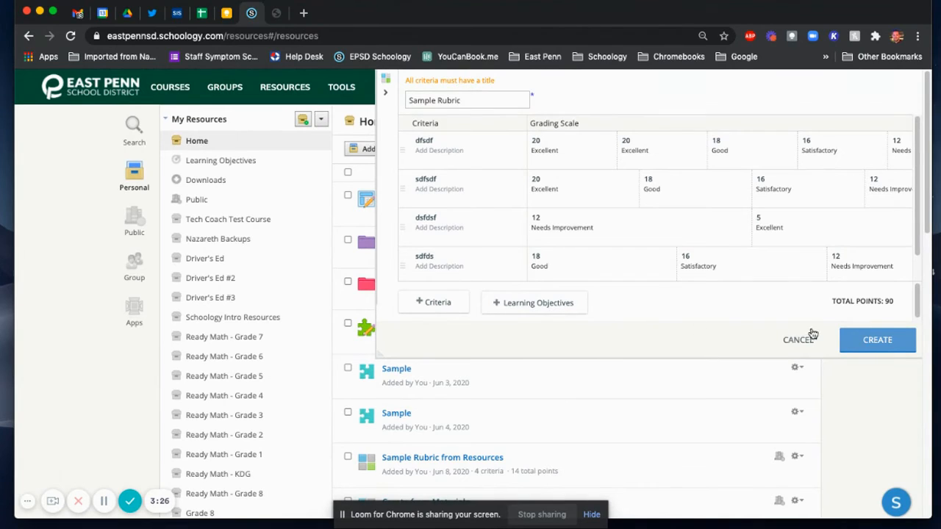
click(803, 339)
Step: View the courses that "Sample Rubric from Resources" can be added to, and close the list without adding it
scroll(485, 319, down, 3)
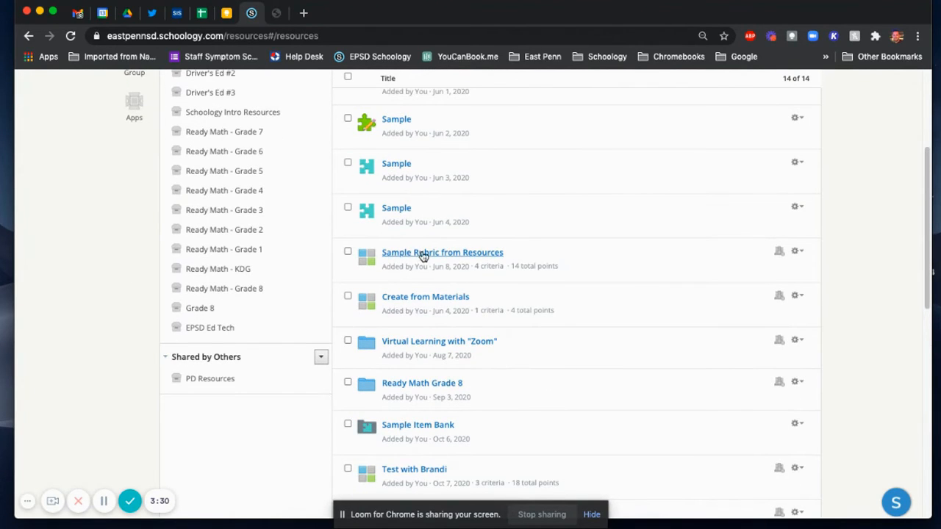
click(798, 252)
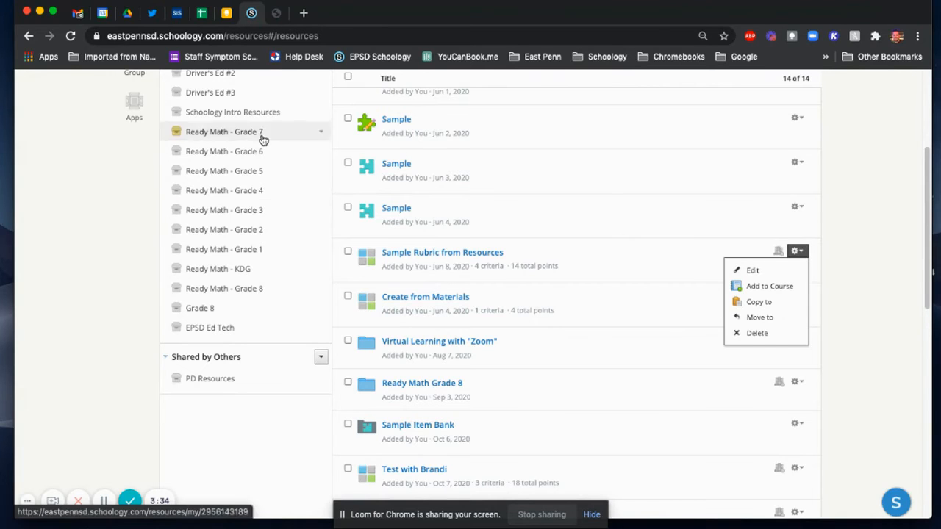
click(761, 287)
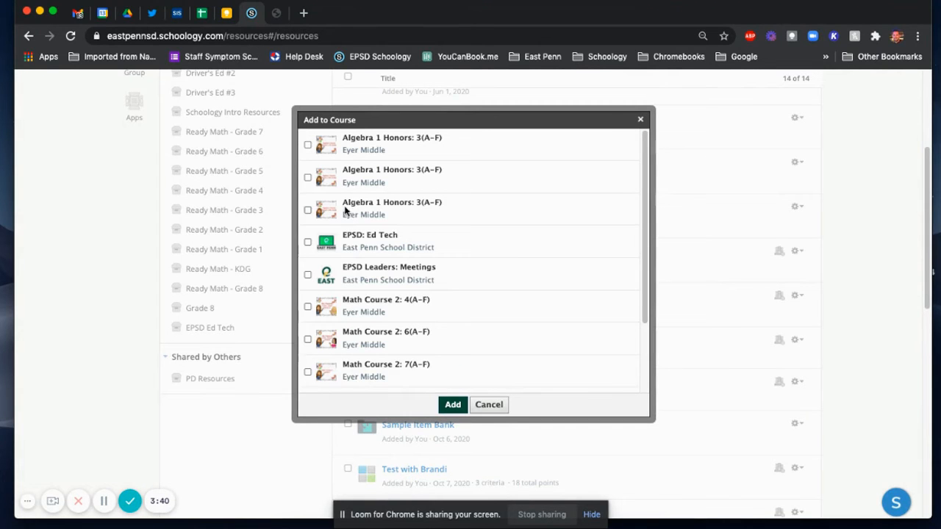
click(498, 405)
Step: Open the Tech Coach Test Course and display the rubrics in its grade setup
scroll(498, 405, up, 5)
click(163, 92)
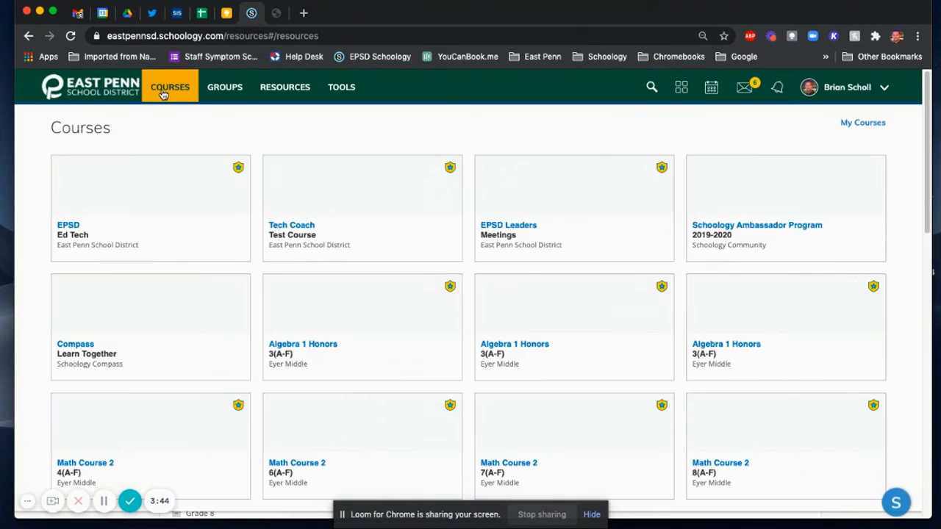
click(288, 172)
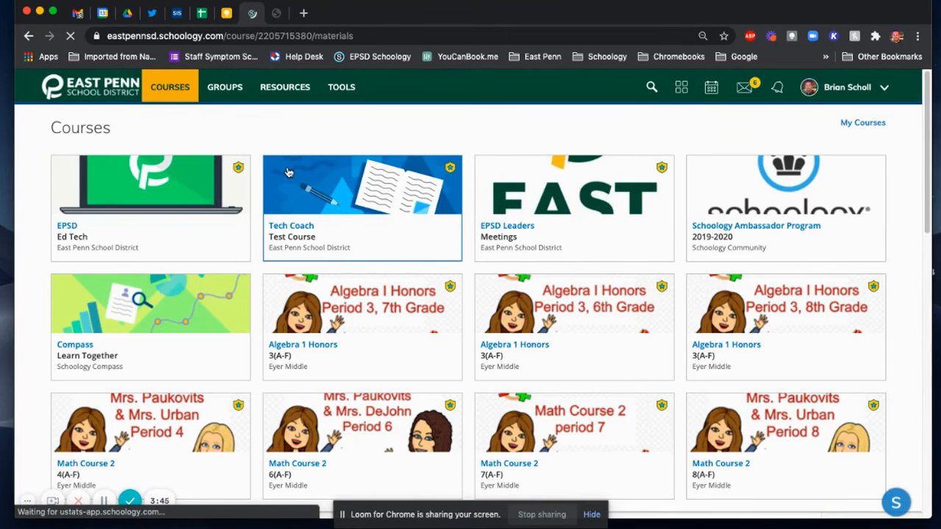
click(155, 258)
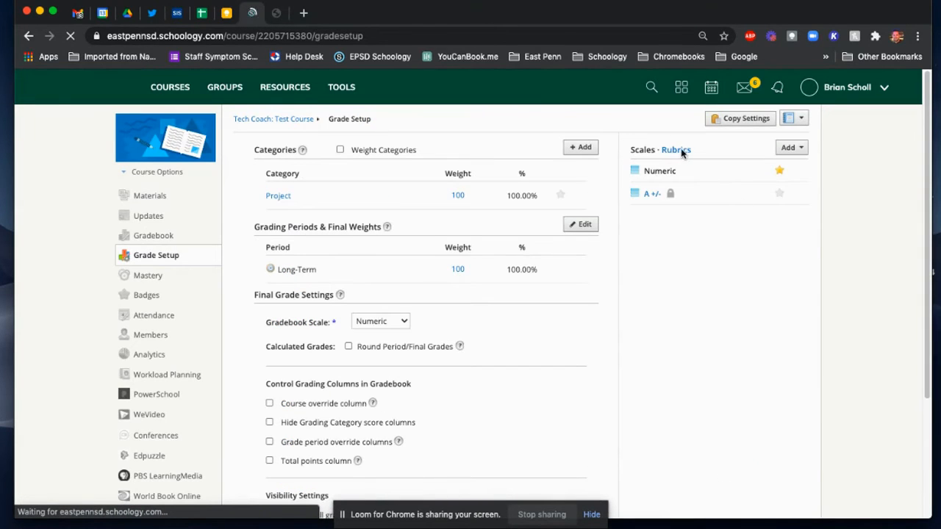
click(683, 151)
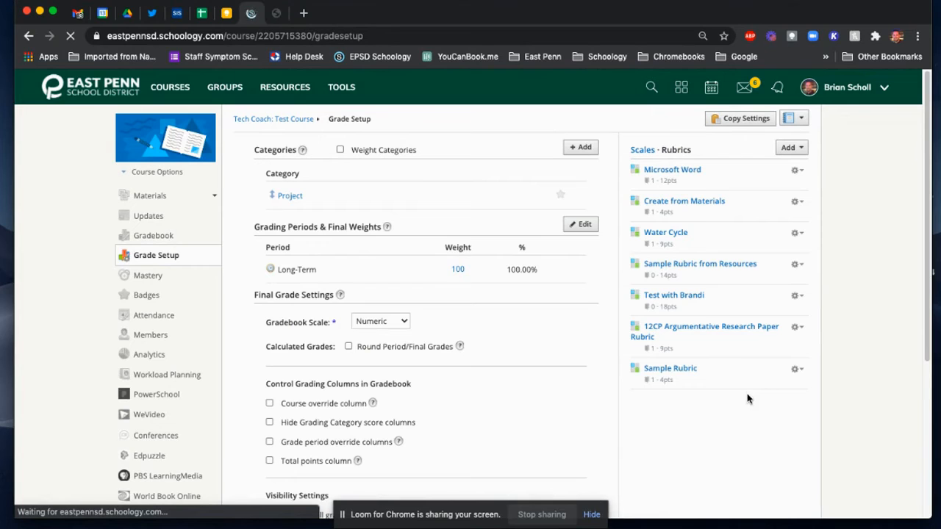
Step: Start a new discussion in the Test Course materials and enable grading for it
click(147, 194)
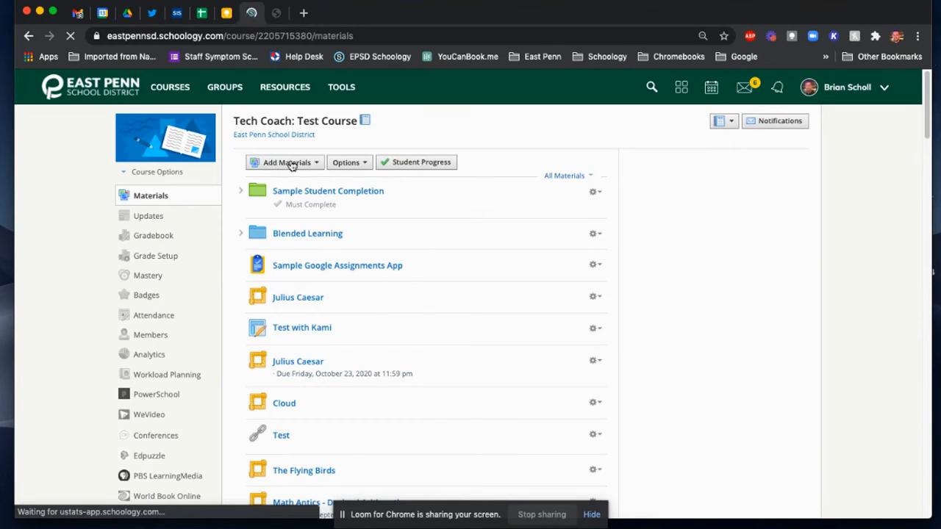
click(291, 163)
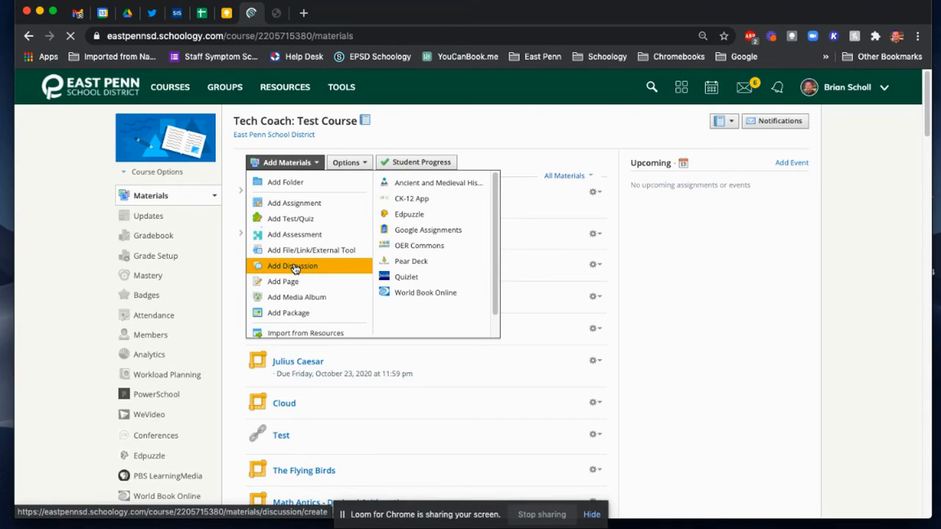
click(293, 267)
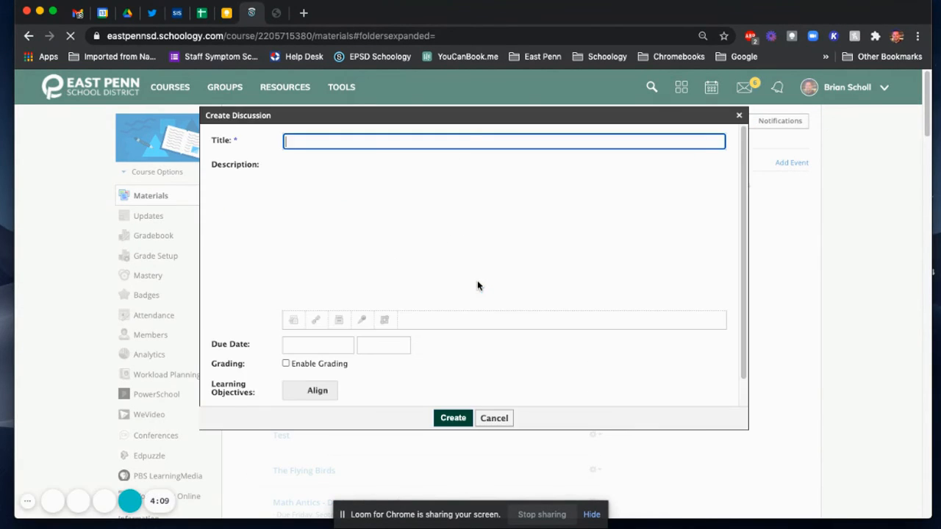
scroll(489, 285, down, 1)
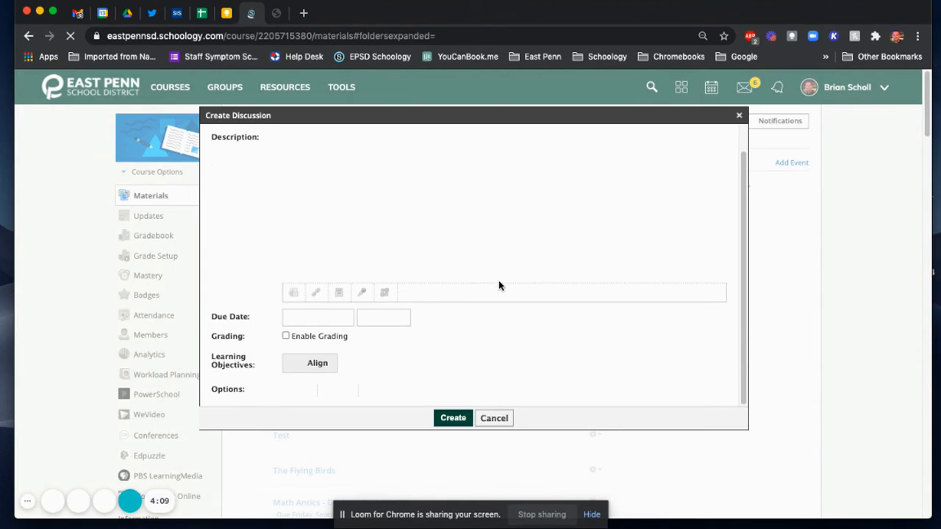
click(286, 336)
Step: Assign "Sample Rubric" as the discussion's scale/rubric
scroll(313, 330, down, 3)
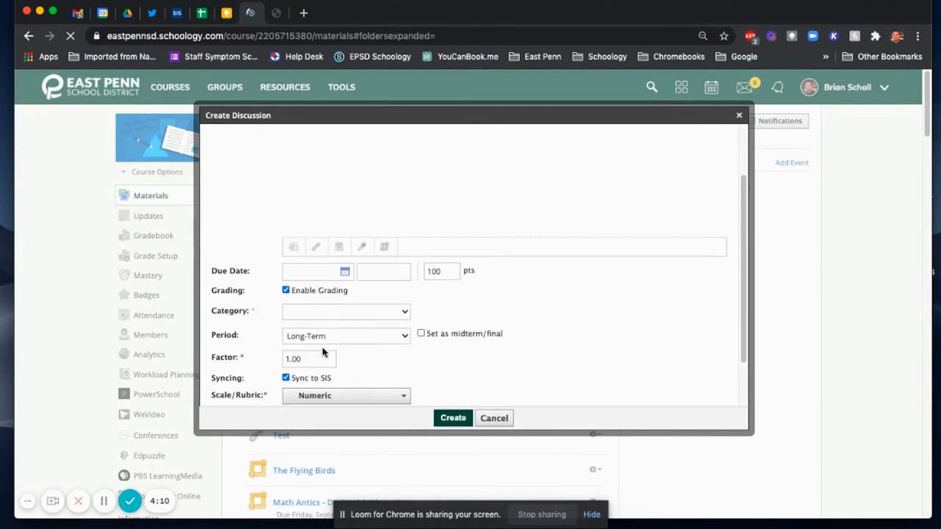
scroll(228, 351, down, 1)
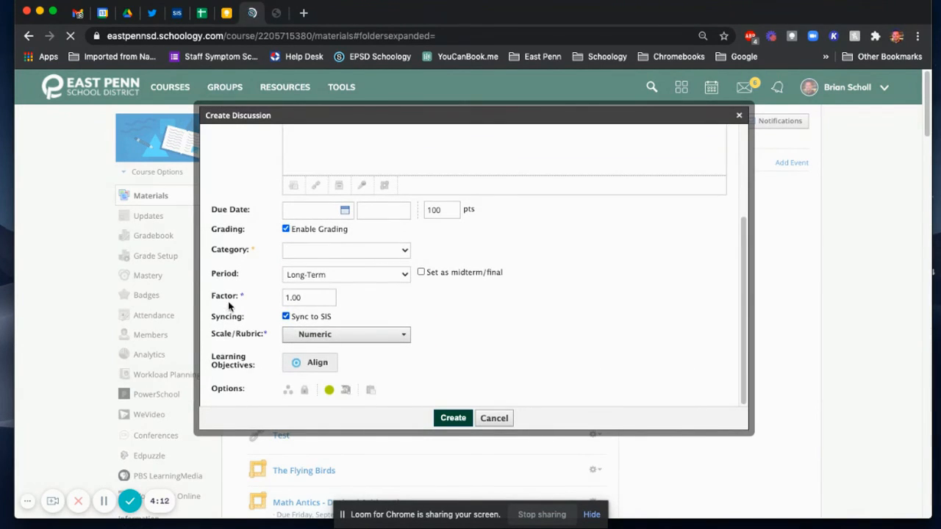
click(341, 338)
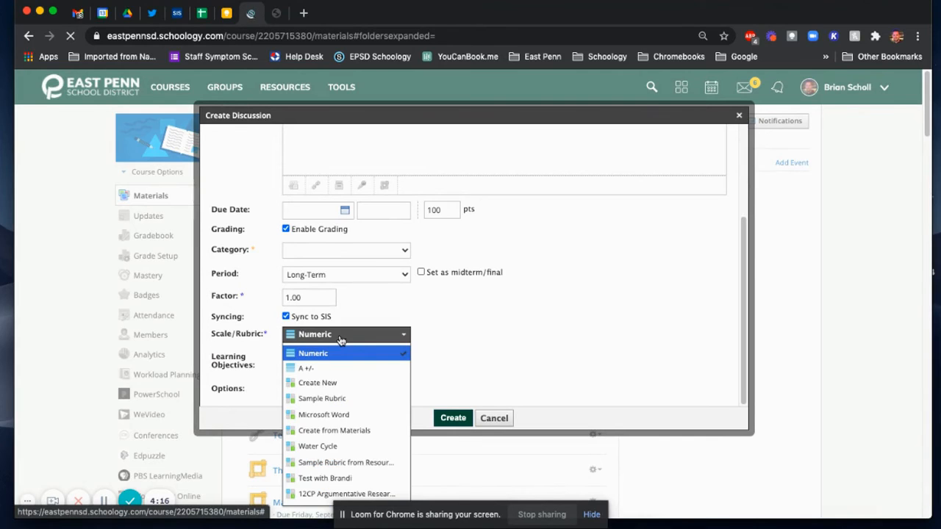
scroll(346, 345, down, 3)
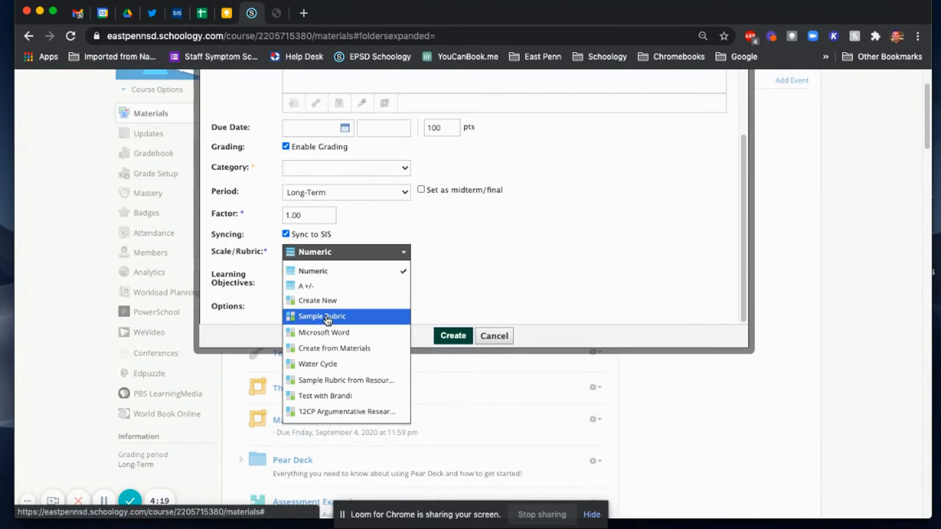
click(325, 317)
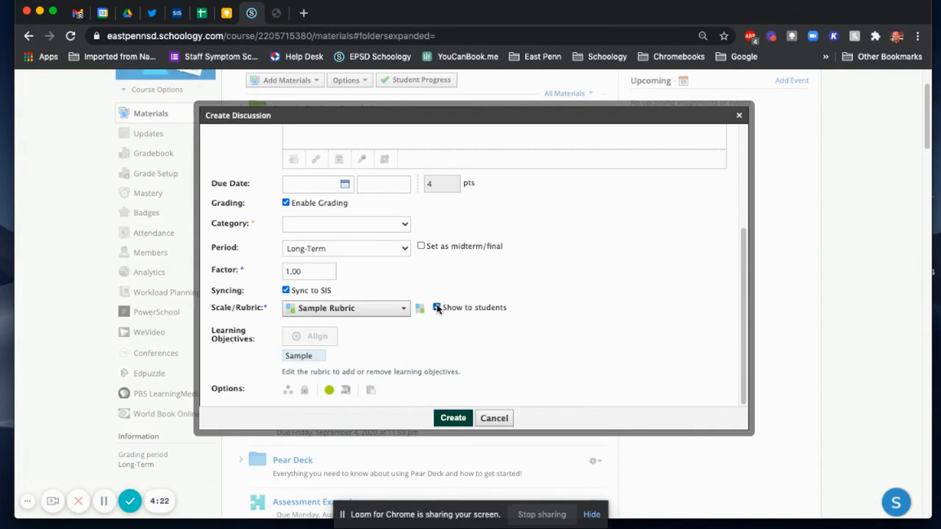
Step: Switch showing the rubric to students off and on again, and view the Sample Rubric's criteria without saving
click(438, 308)
click(438, 308)
click(420, 310)
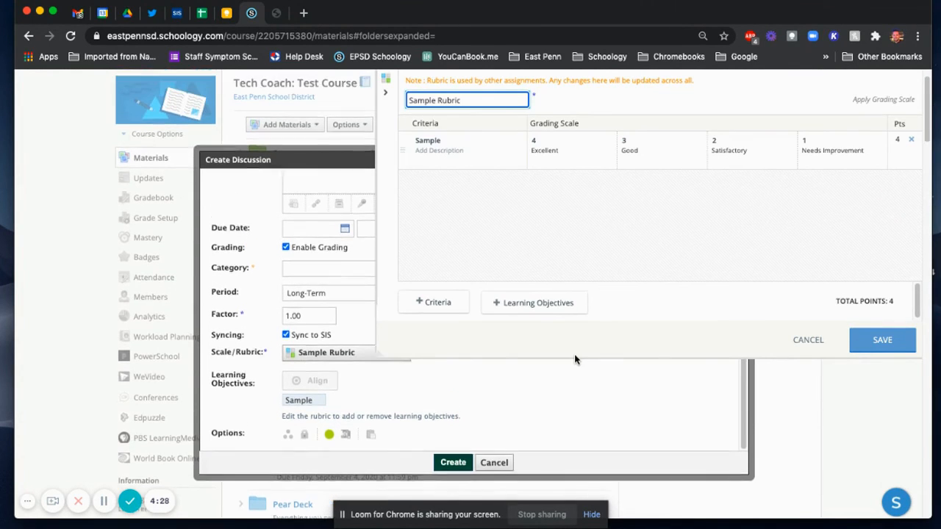
click(808, 340)
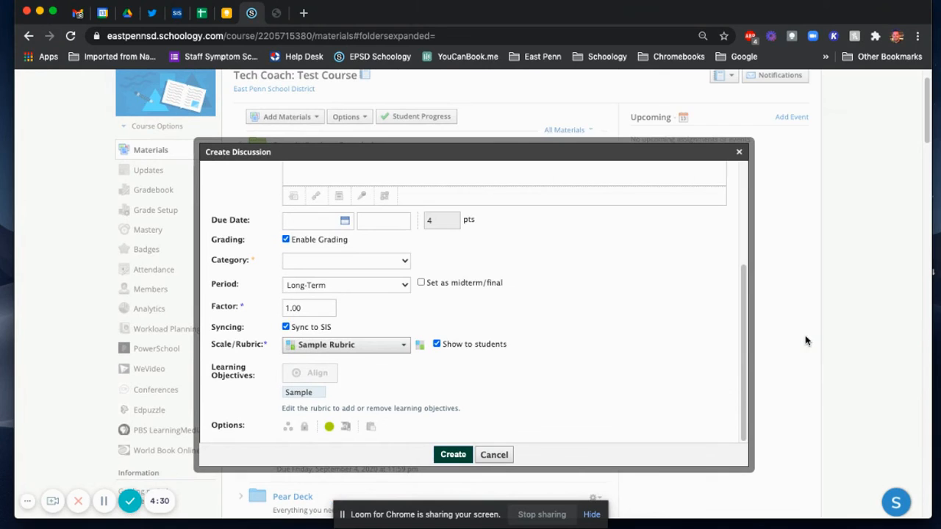
Step: Replace the discussion's rubric with "Water Cycle", accepting the replacement of its learning objectives
click(401, 346)
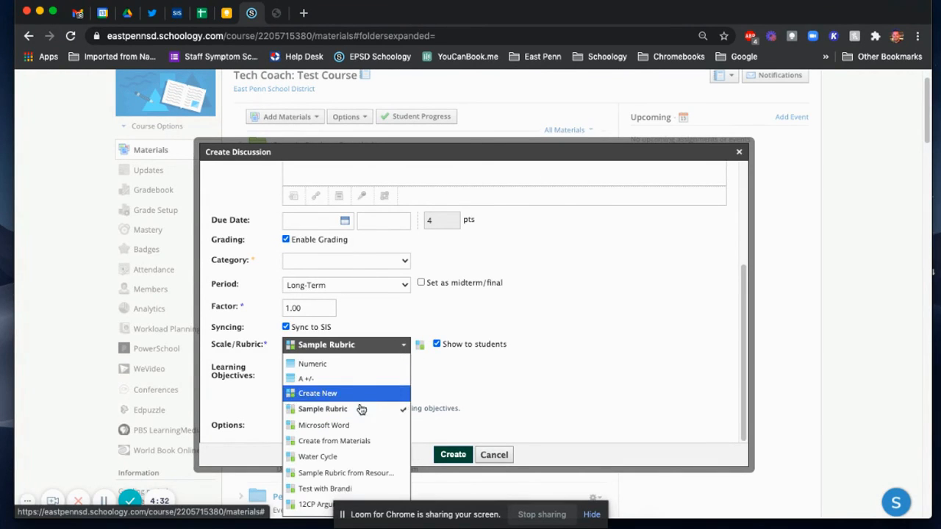
click(347, 458)
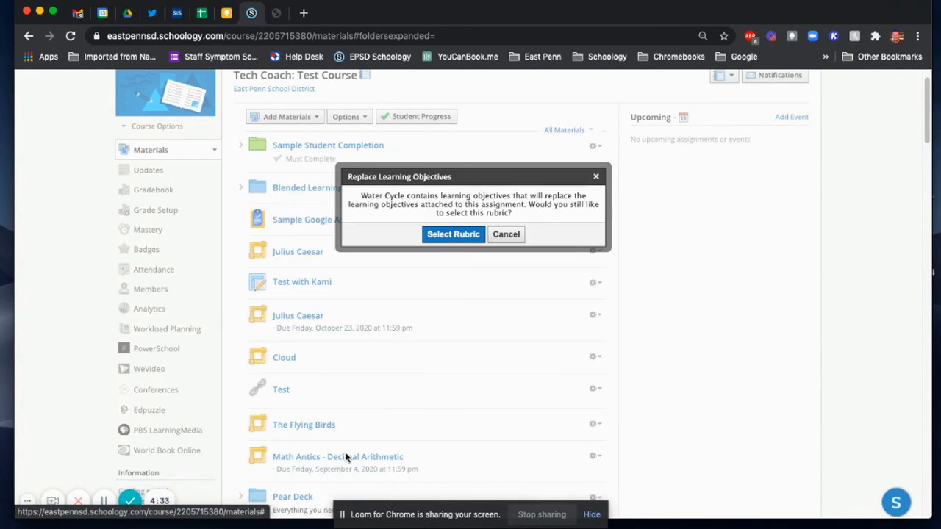
click(464, 236)
scroll(409, 294, down, 5)
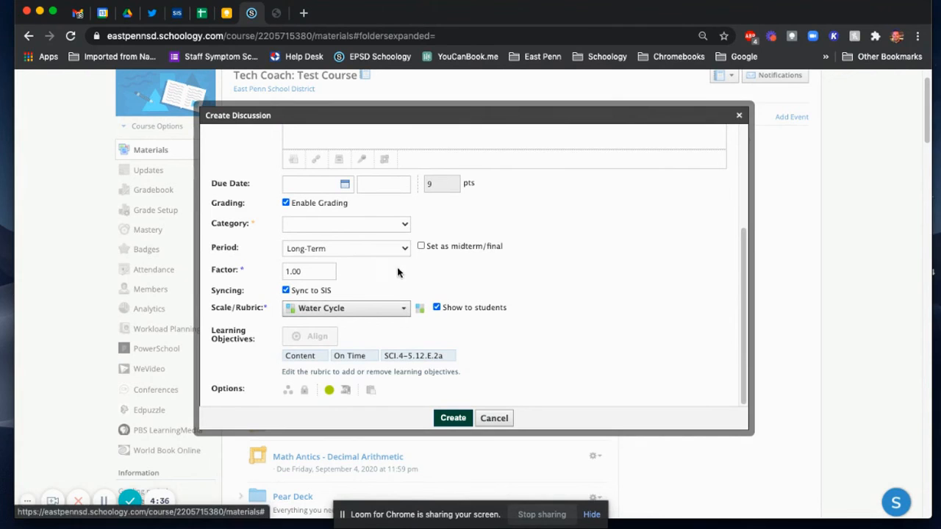
Step: View the Water Cycle rubric without saving, and discard the new discussion
click(420, 308)
click(805, 339)
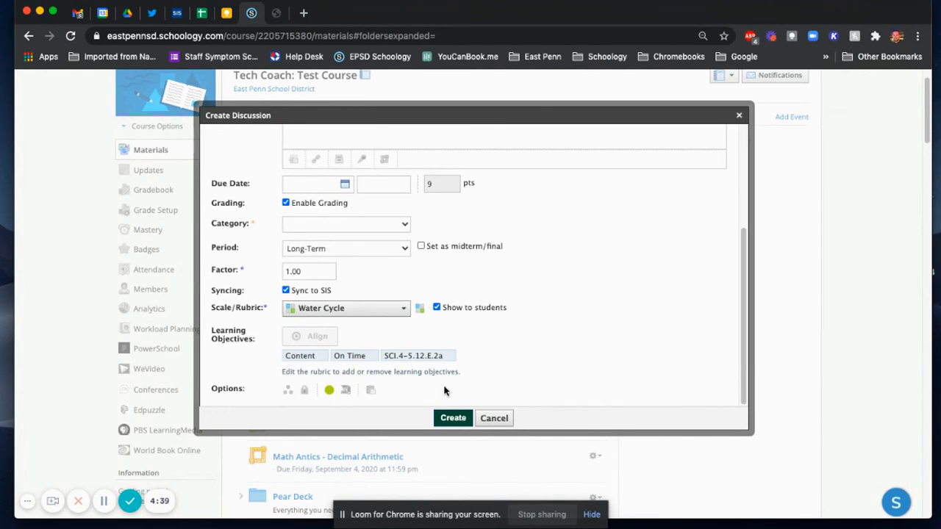
click(492, 419)
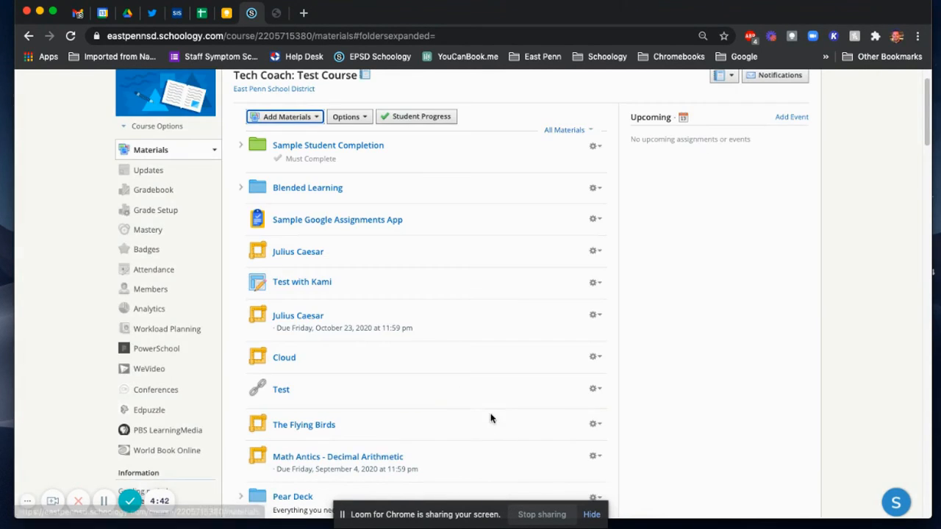
Step: Examine the learning objective tags shown under the assignments and discussions in the course materials list
scroll(460, 281, down, 5)
scroll(460, 283, down, 3)
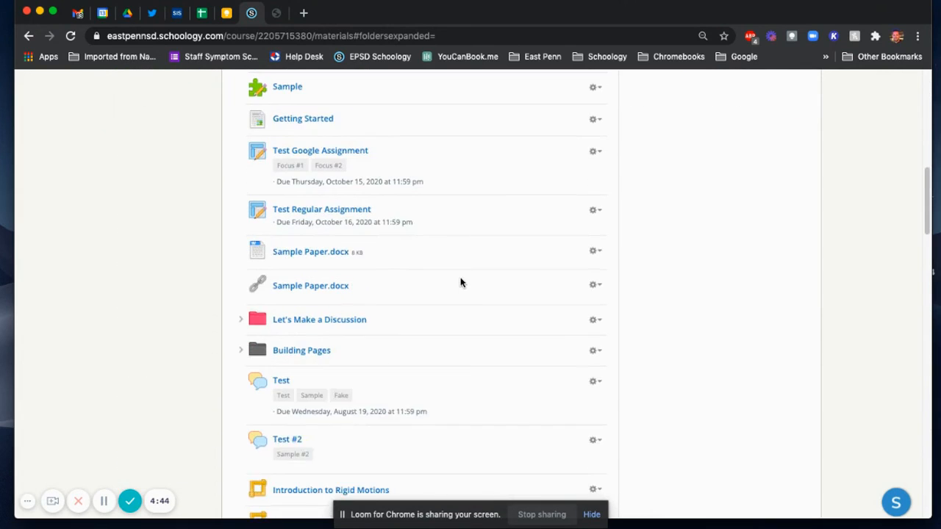
scroll(460, 279, up, 1)
mouse_move(303, 216)
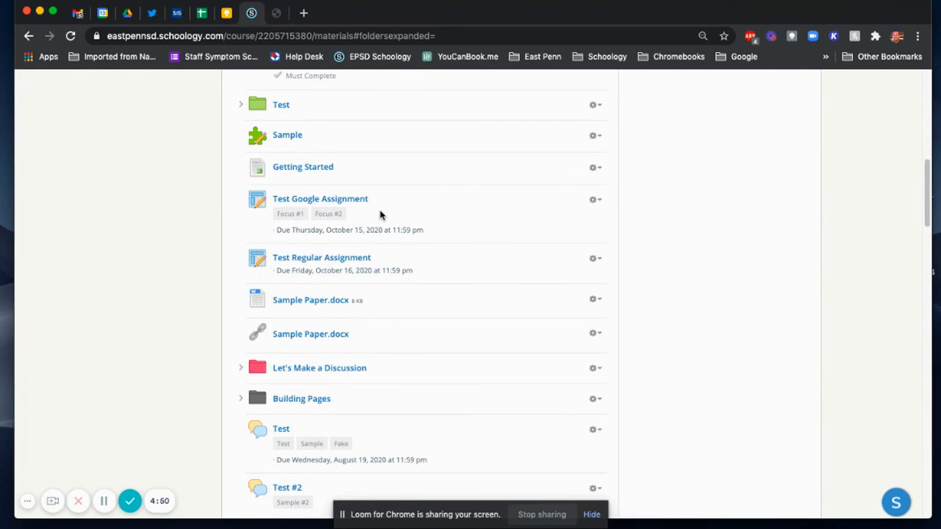
scroll(380, 215, down, 1)
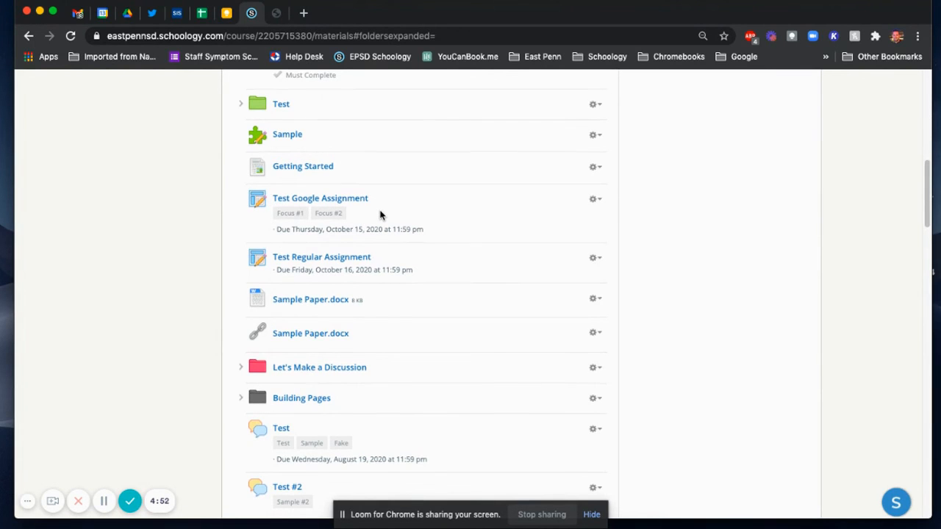
scroll(380, 215, down, 1)
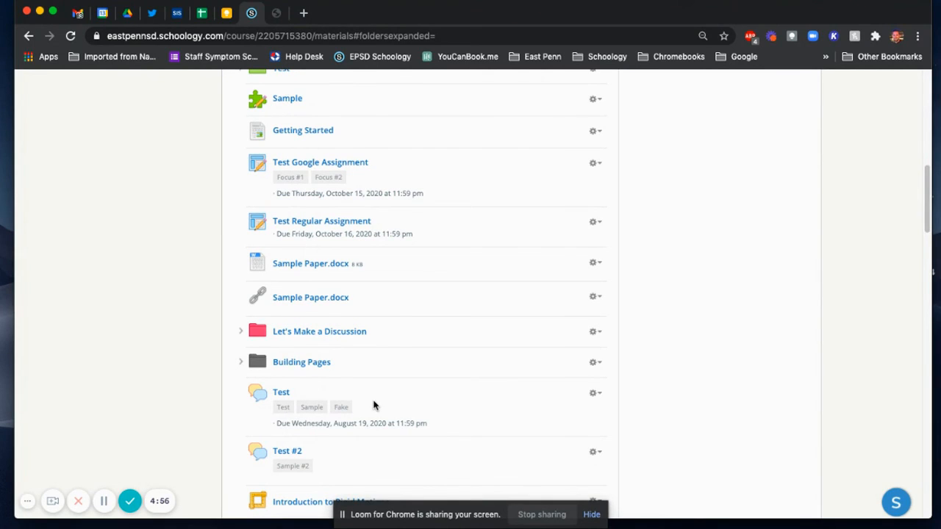
scroll(373, 405, up, 1)
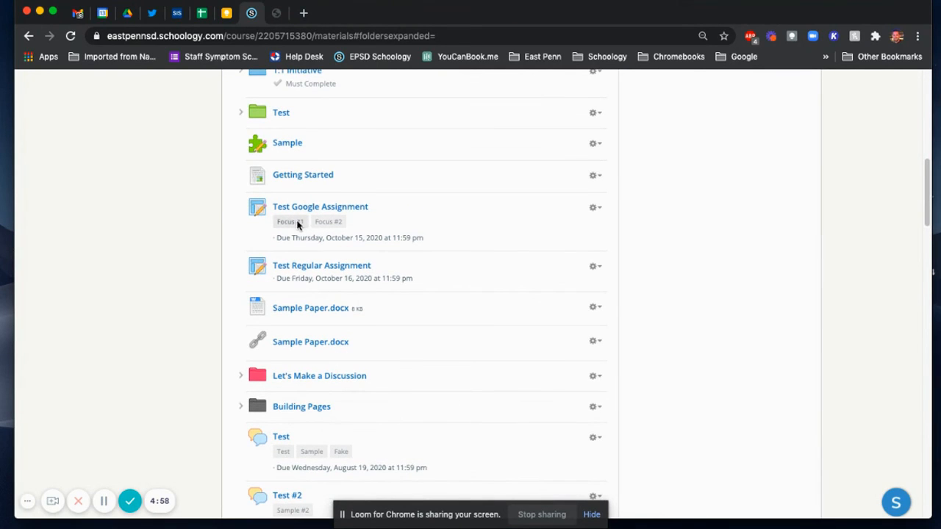
scroll(171, 233, down, 4)
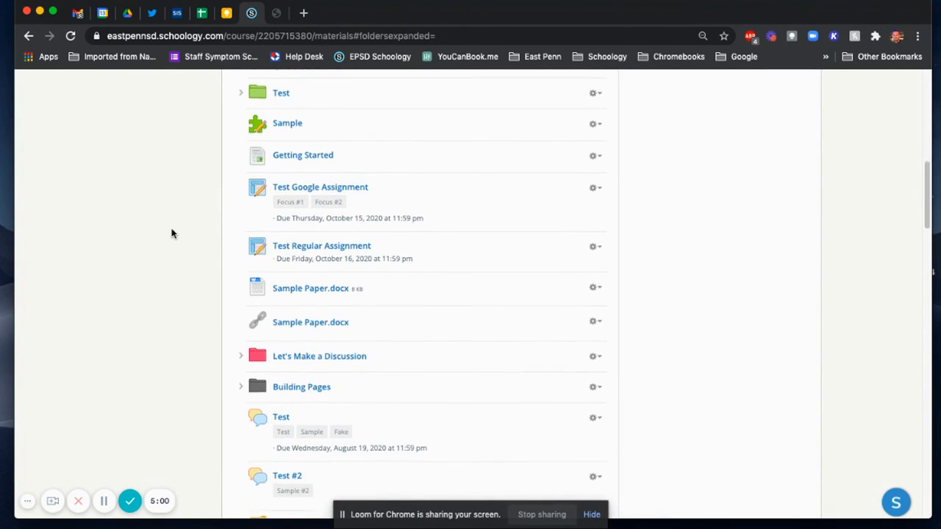
scroll(171, 233, down, 10)
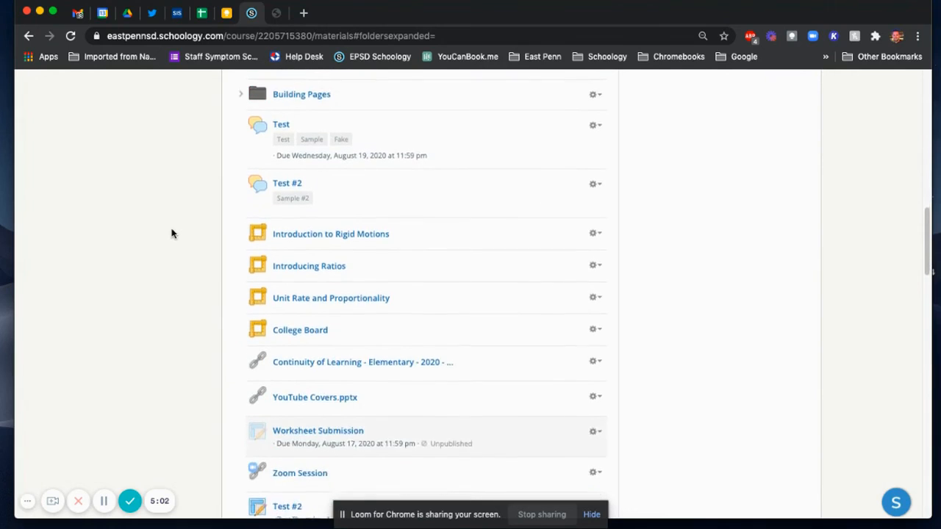
scroll(171, 233, down, 1)
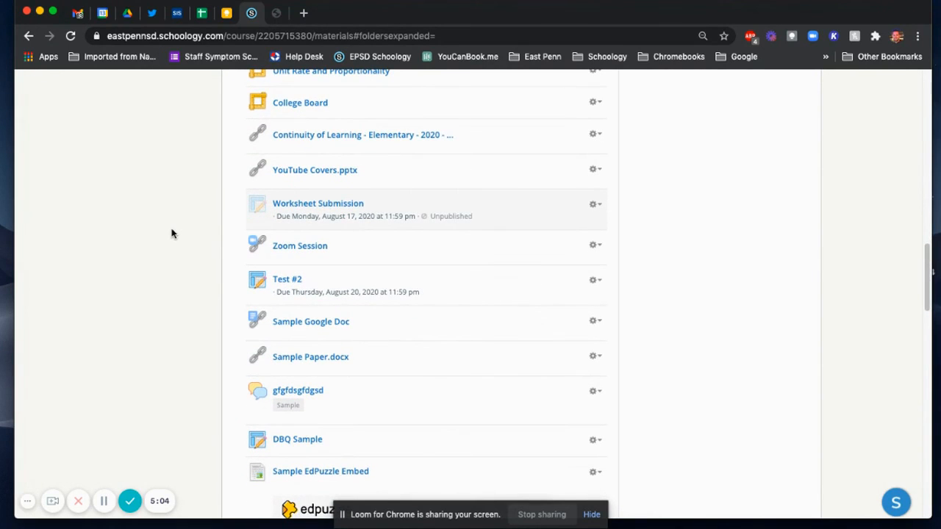